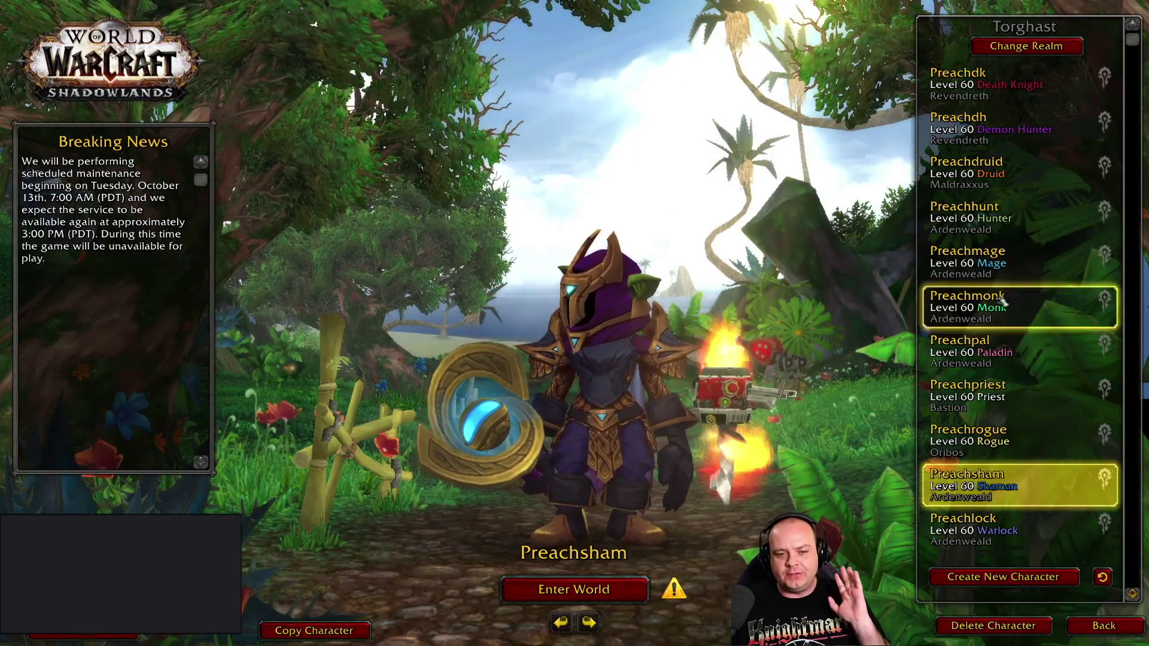
- Select the mage Preachmage in the character list
click(987, 261)
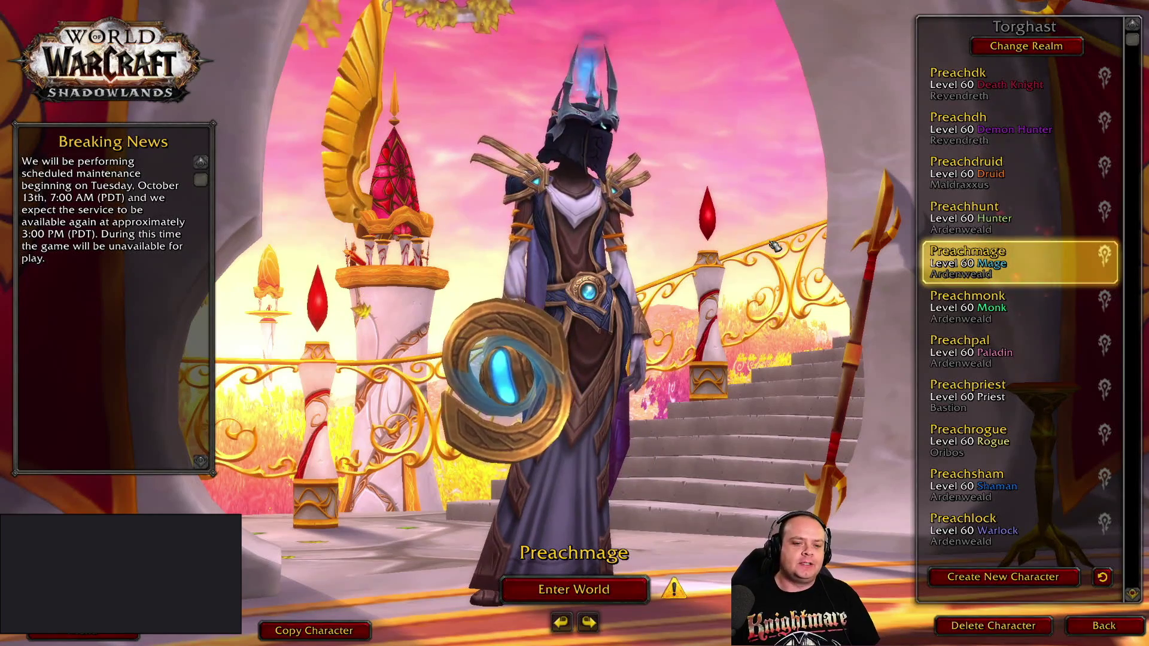
mouse_move(987, 274)
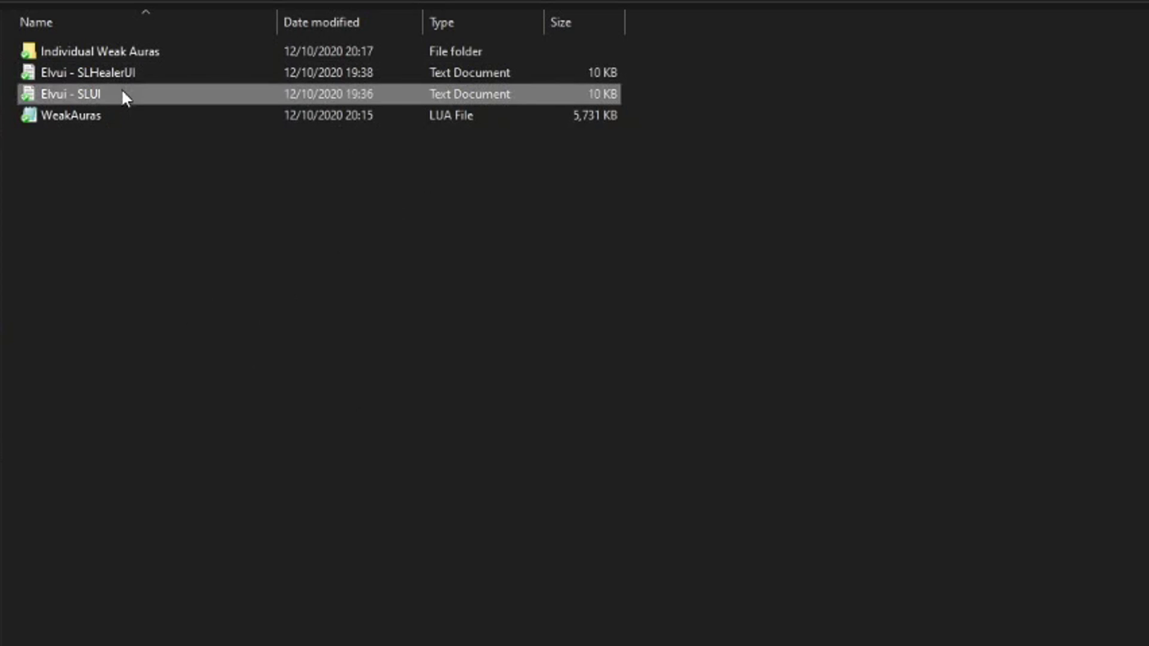
- Open the Elvui - SLUI export file in Notepad and select all its encoded text
click(158, 72)
shift+click(164, 94)
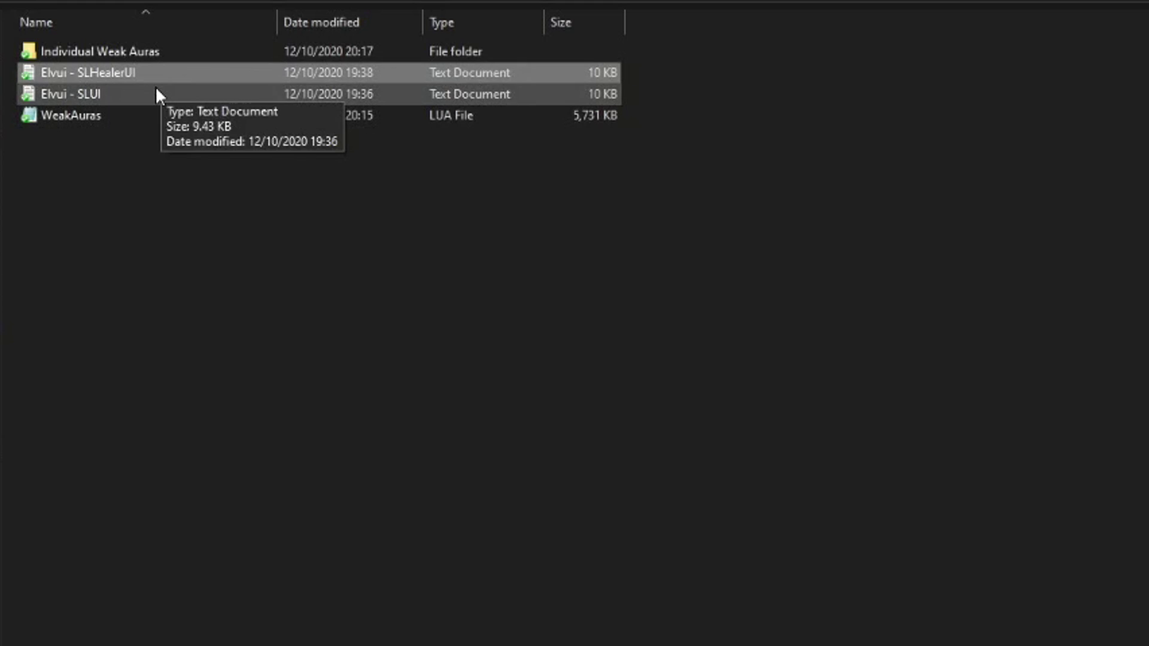
double_click(159, 94)
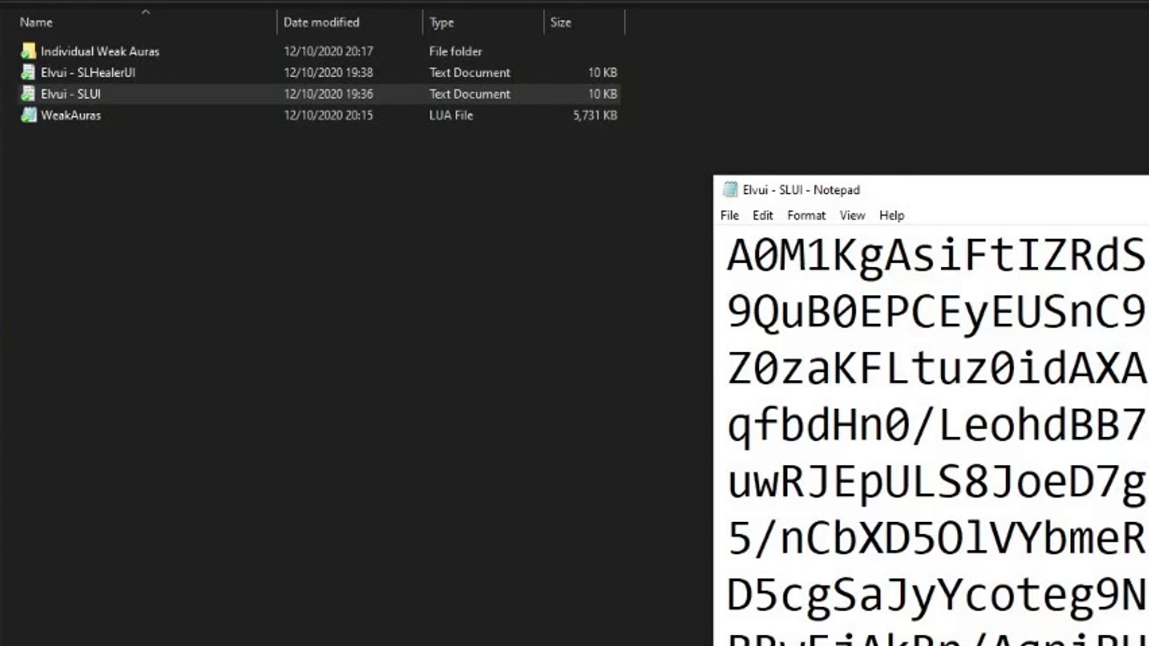
key(ctrl+a)
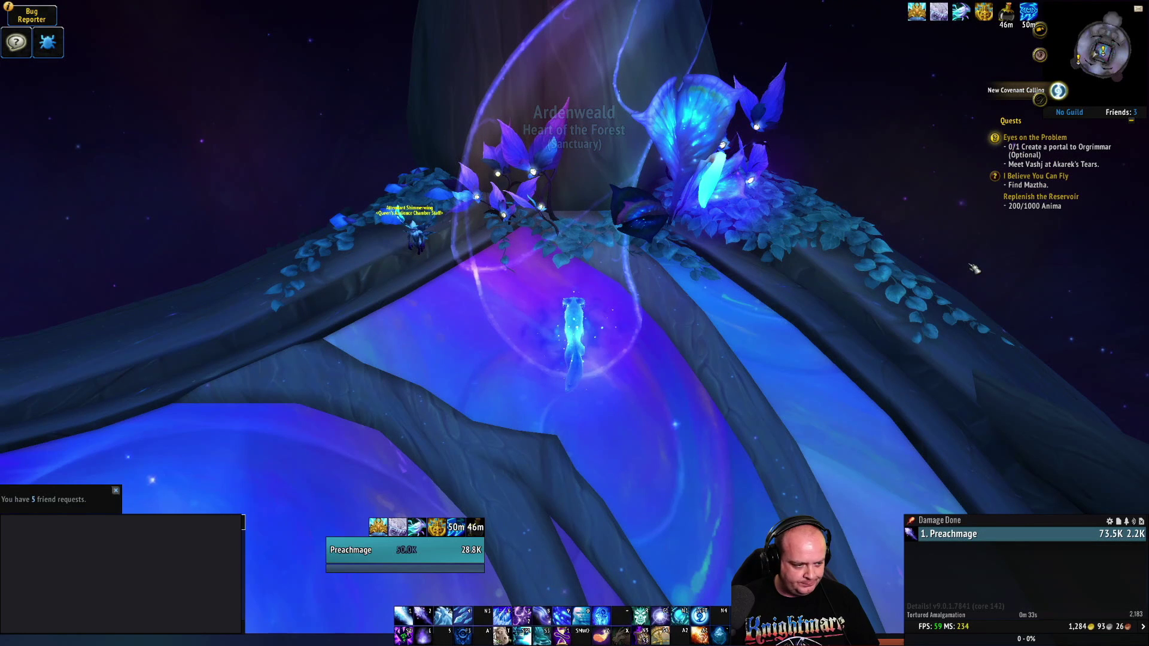
- Import the pasted SLUI string through ElvUI Profiles, overwriting the existing SLUI profile
key(ctrl+e)
click(393, 410)
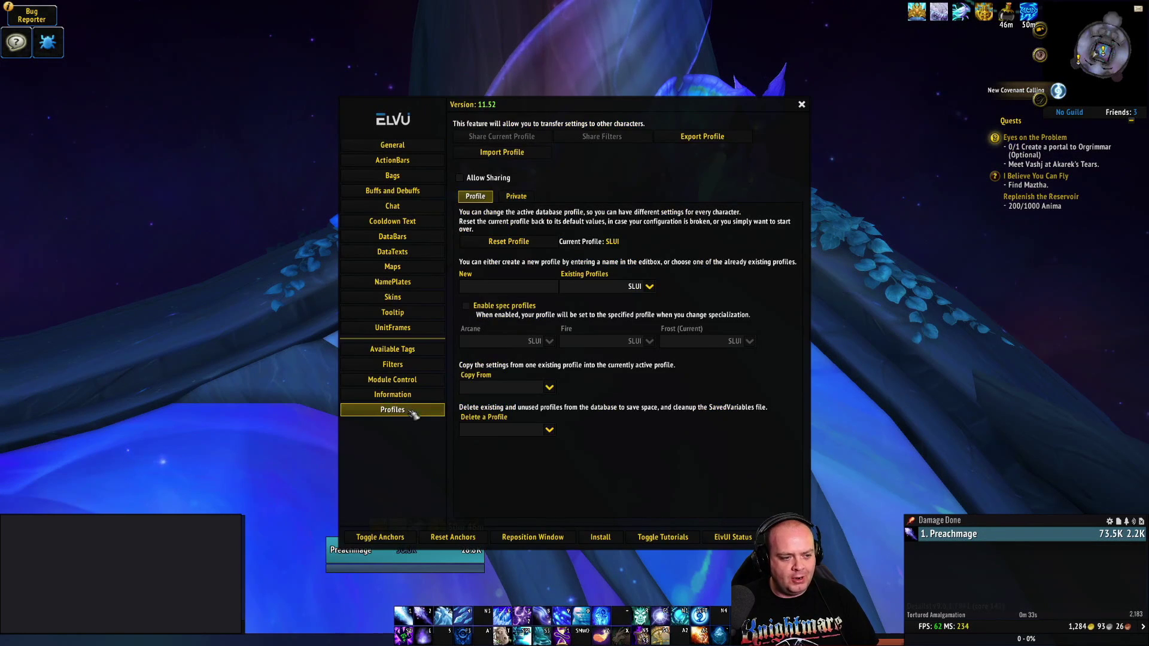
click(509, 156)
key(ctrl+v)
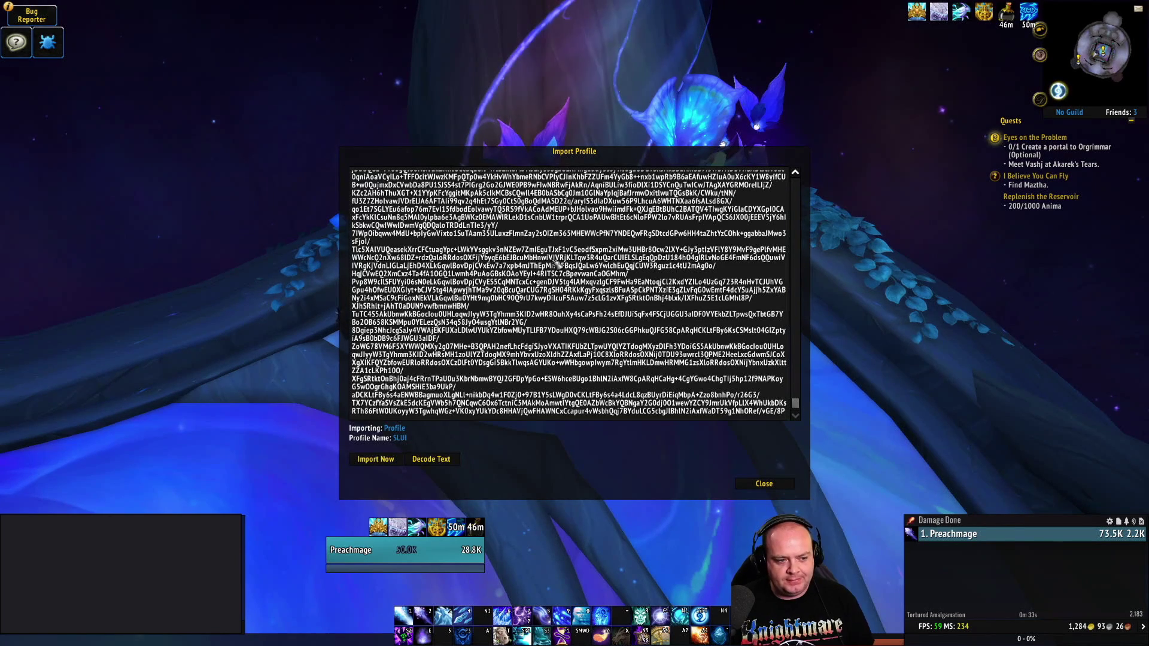
click(377, 464)
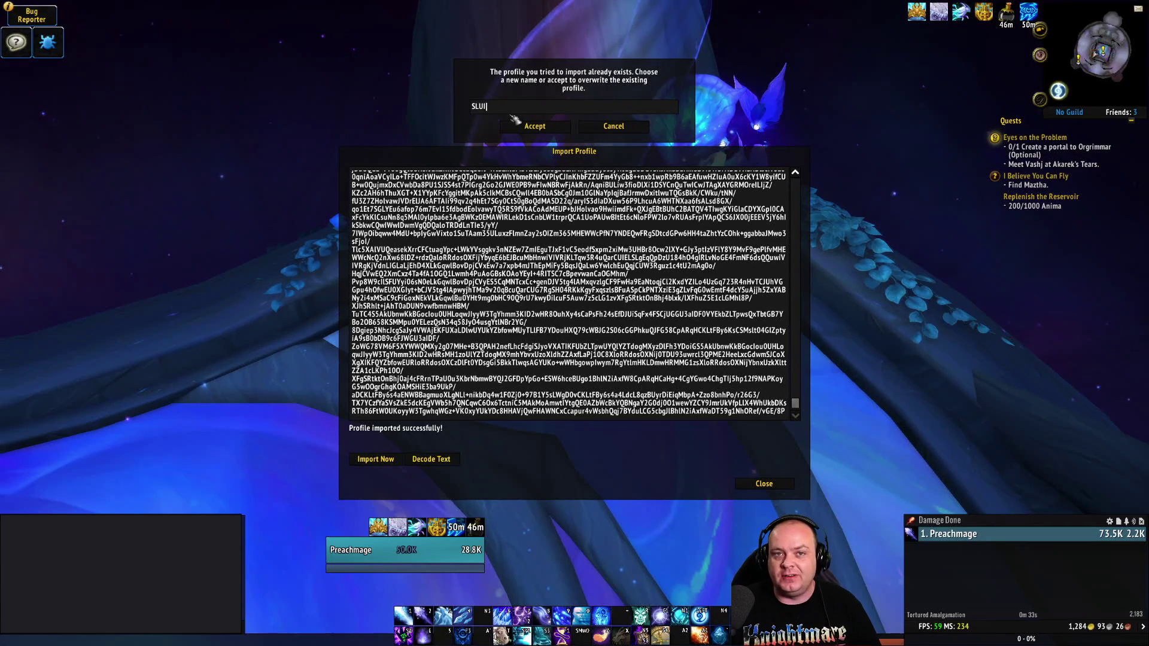
key(Return)
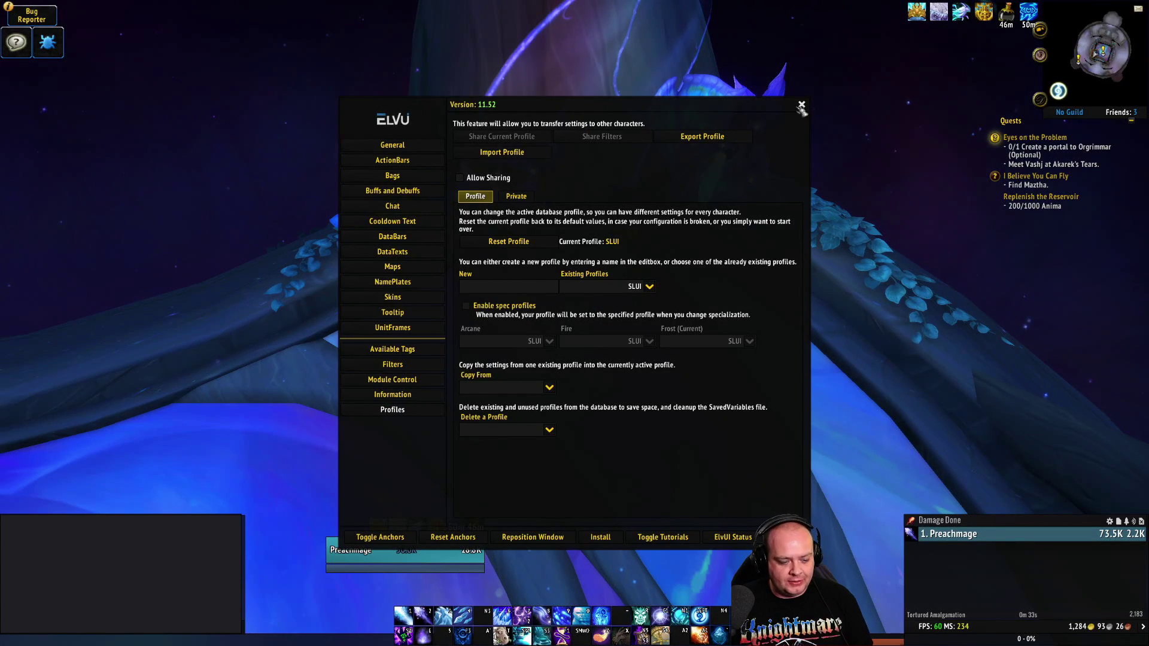
- Open the Elvui - SLHealerUI file in Notepad and select all its encoded text
key(Escape)
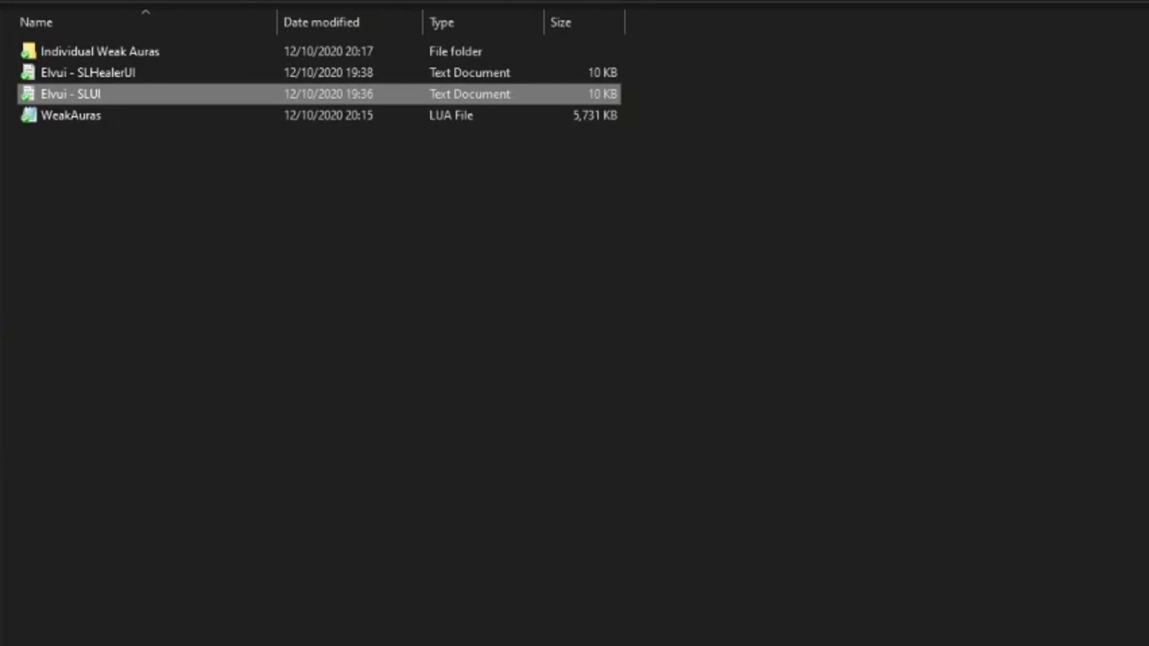
double_click(158, 81)
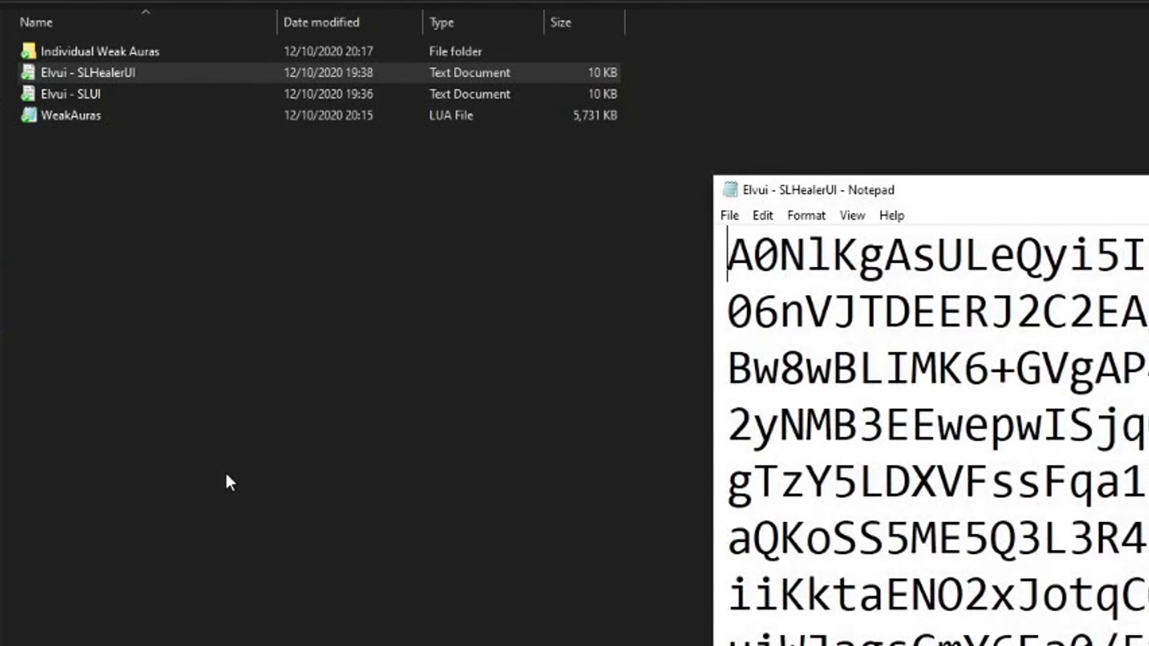
key(ctrl+a)
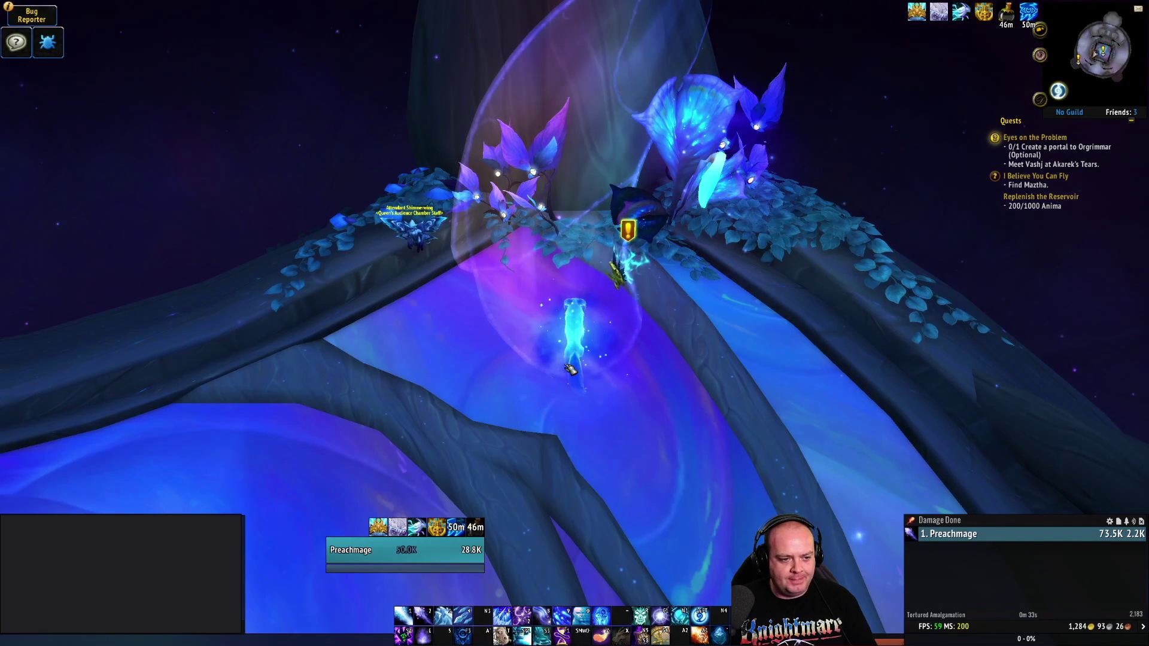
- Import the pasted healer string in ElvUI Profiles as the separate SLHealer profile
key(Escape)
click(574, 350)
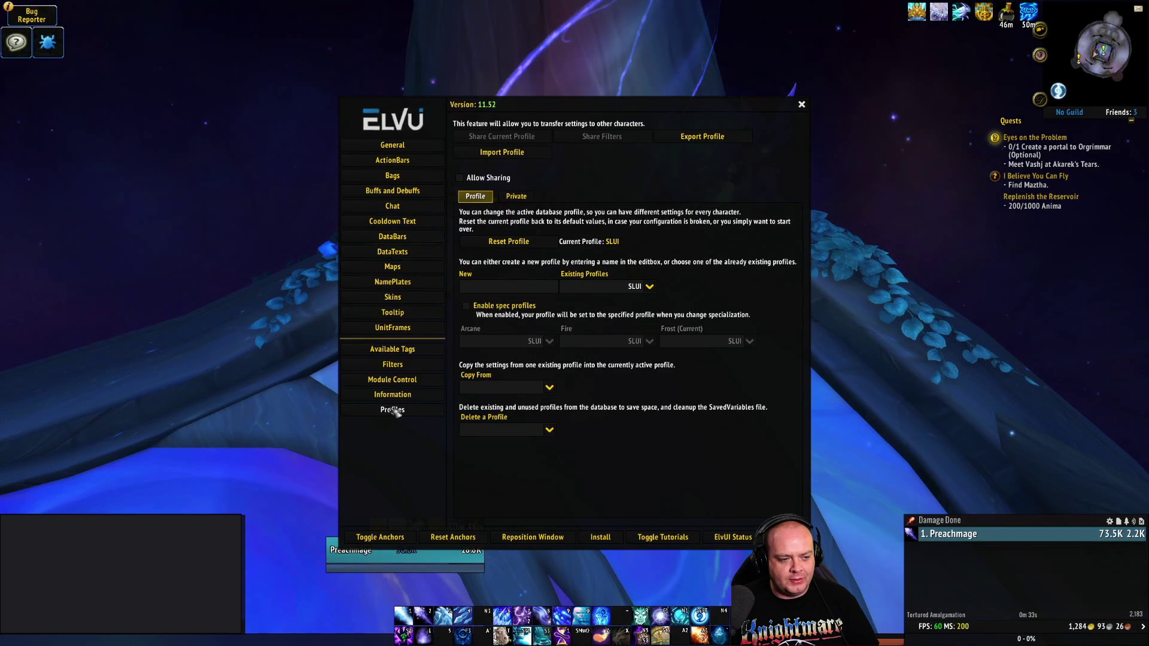
click(505, 154)
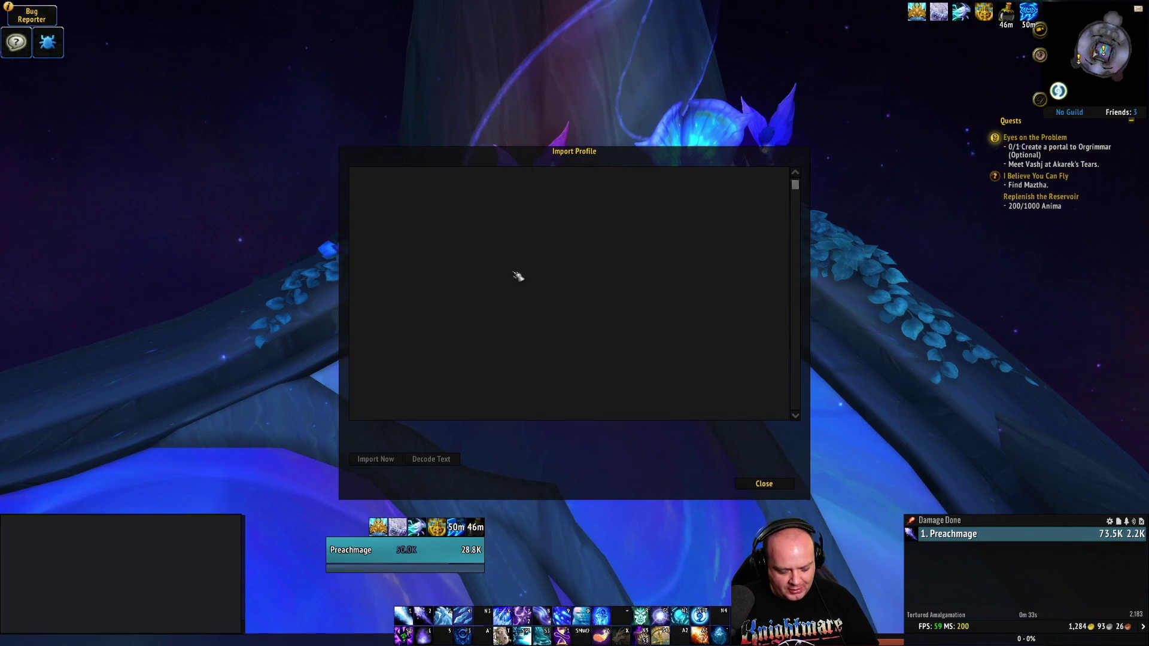
key(ctrl+v)
click(376, 459)
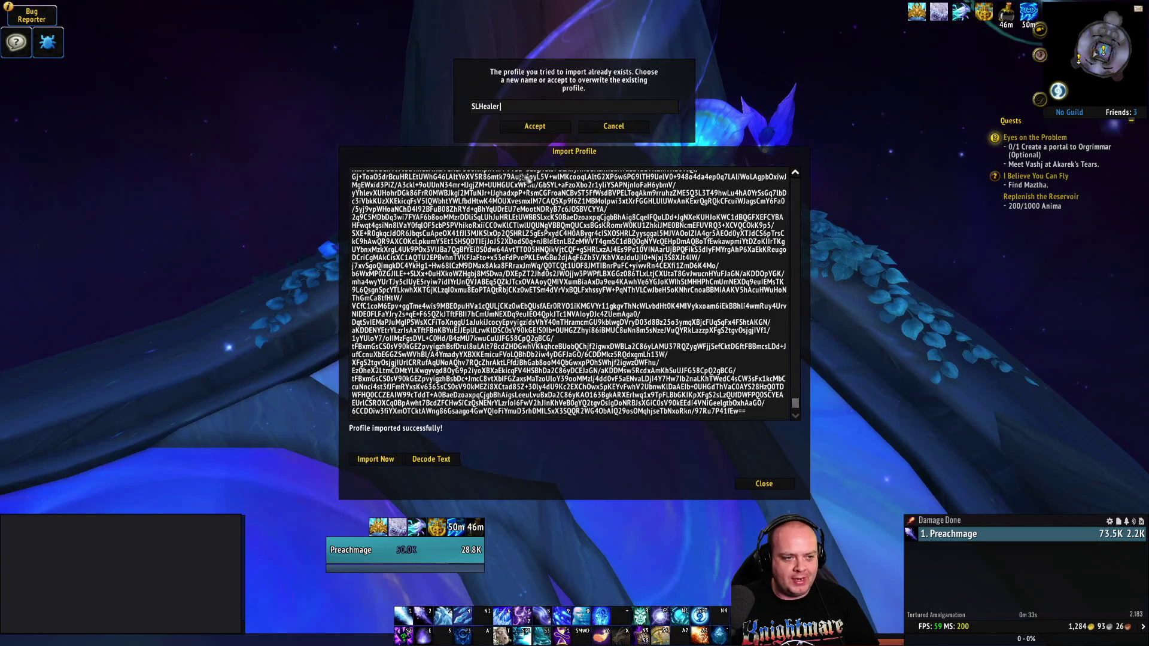
click(614, 126)
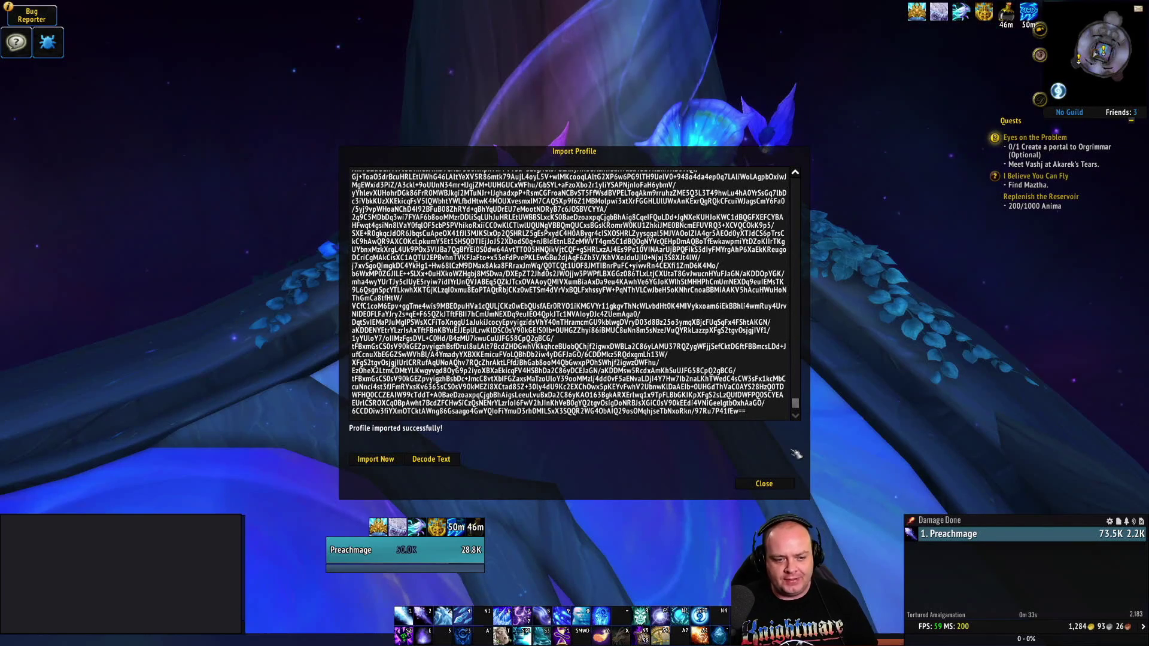
click(790, 484)
key(Escape)
key(Escape)
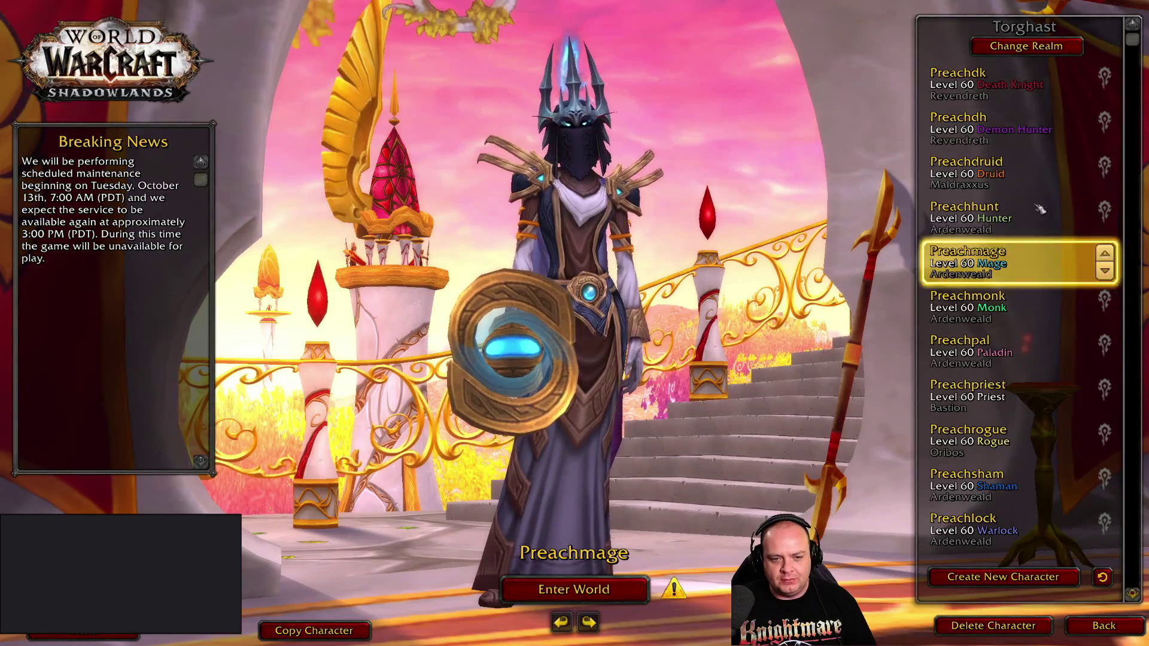
- Log Preachdruid into the game world and open ElvUI from the Game Menu
click(1039, 174)
click(603, 588)
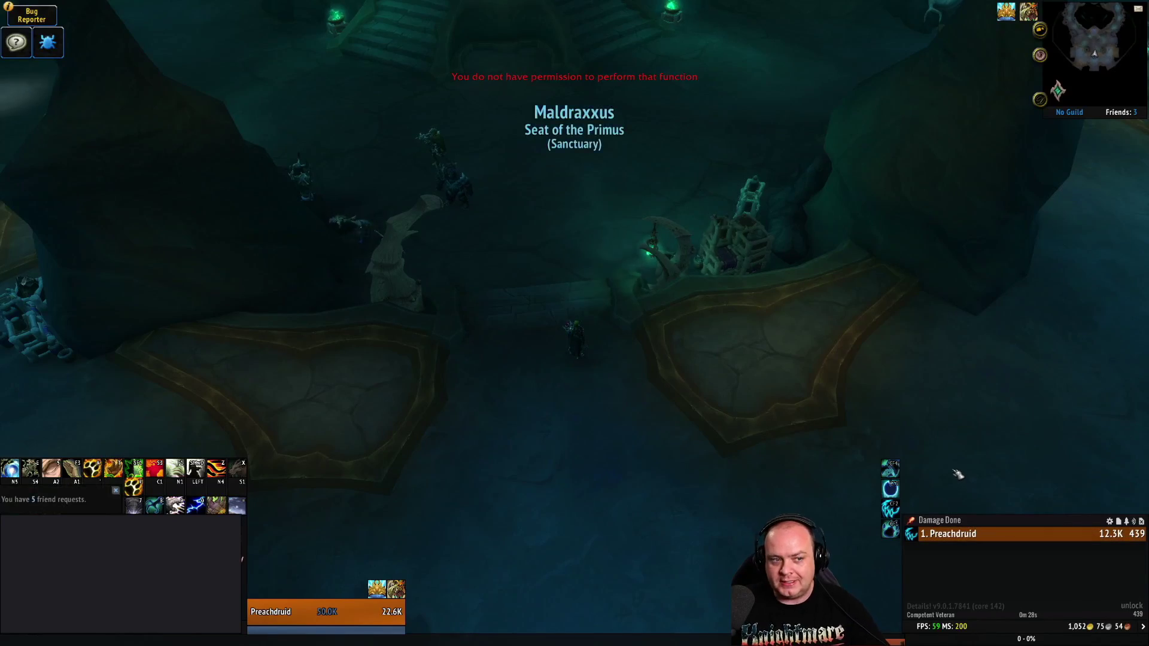
scroll(808, 326, up, 2)
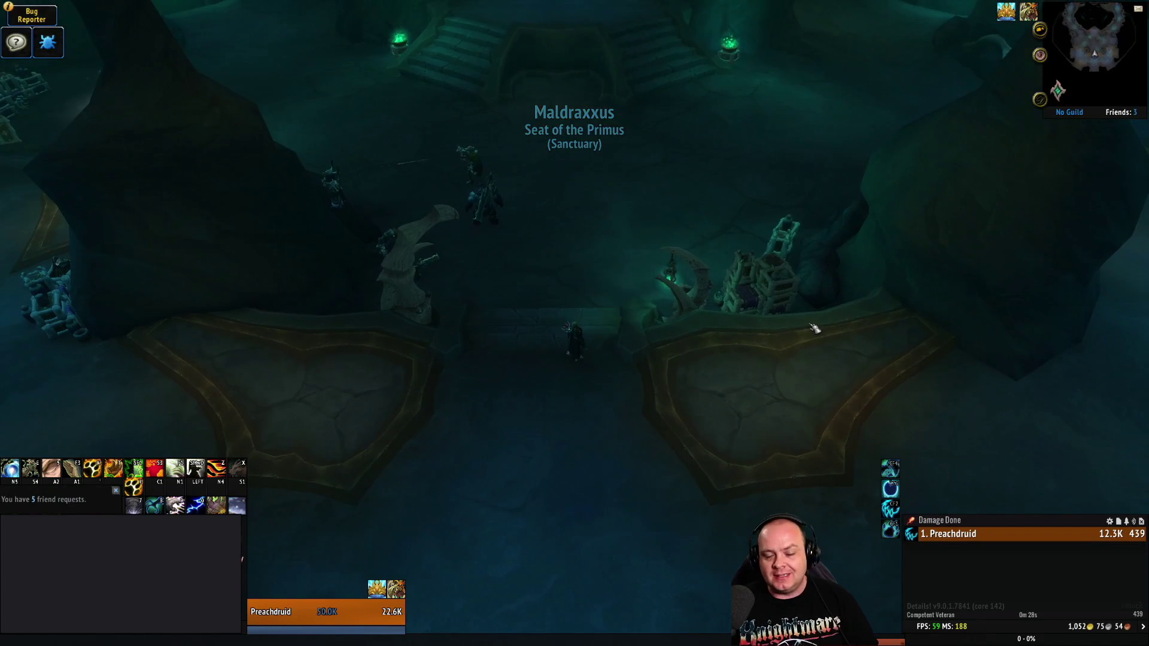
key(d)
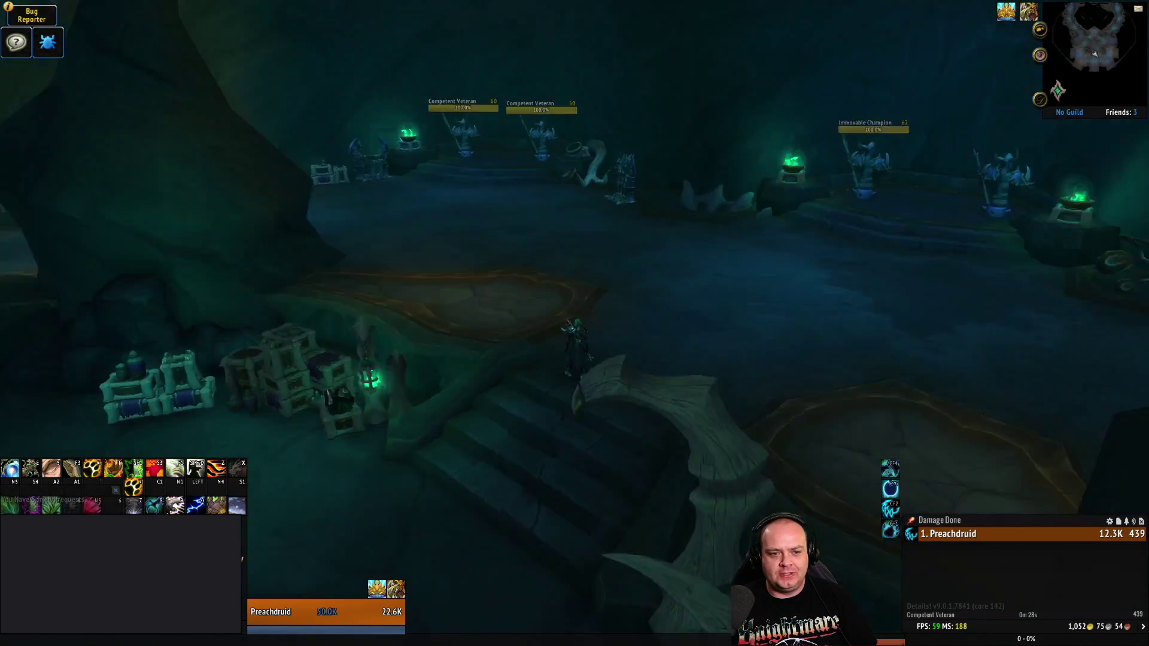
key(Escape)
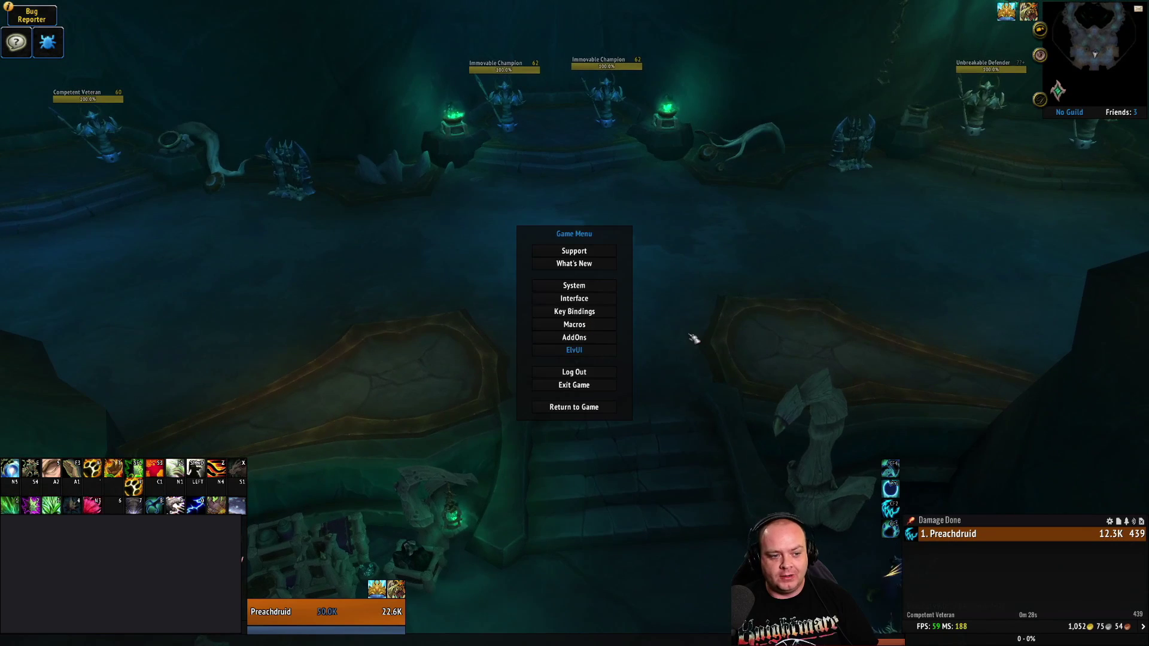
click(608, 352)
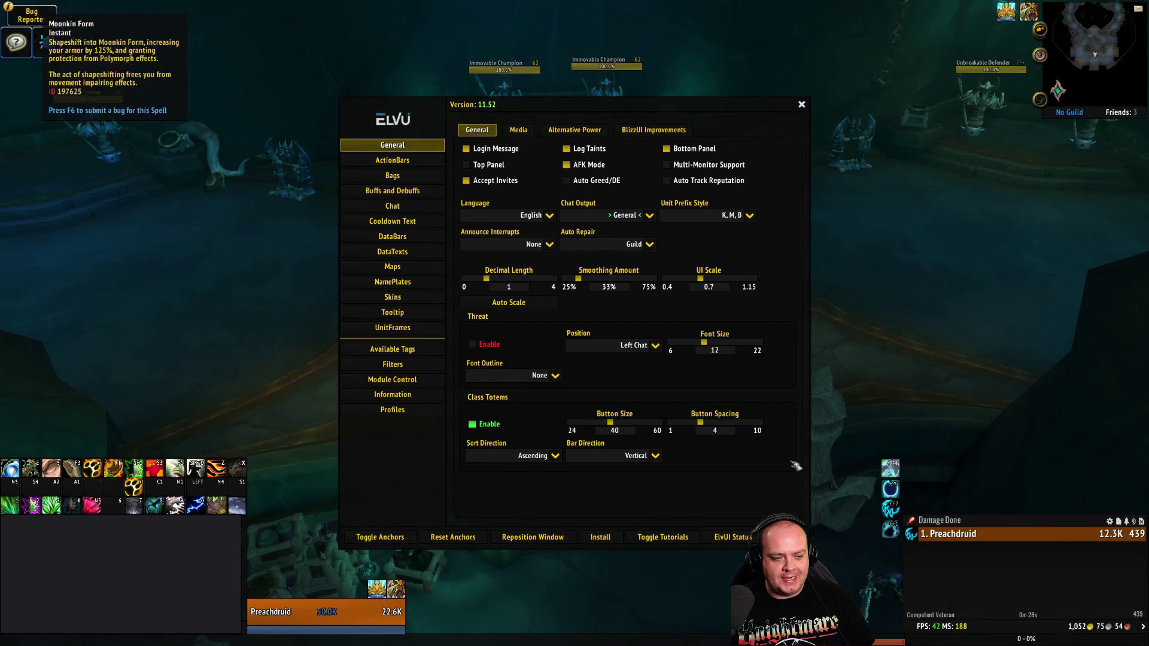
- Enable ElvUI spec profiles: SLUI for Balance, Feral, Guardian; SLHealer for Restoration
click(408, 413)
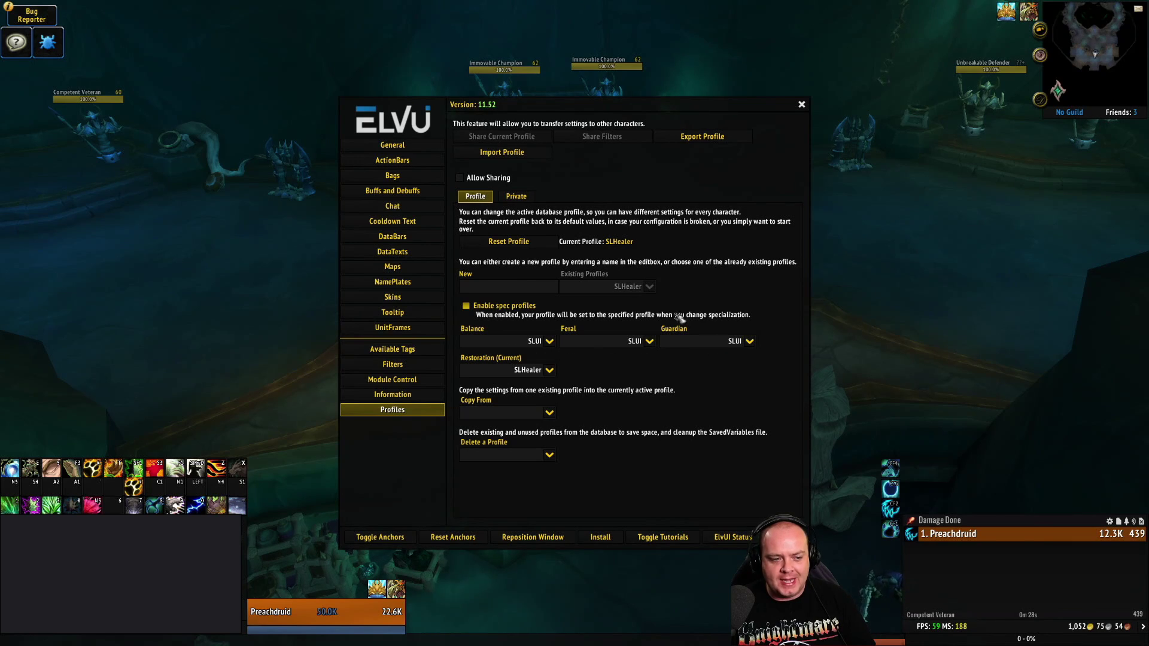
click(802, 105)
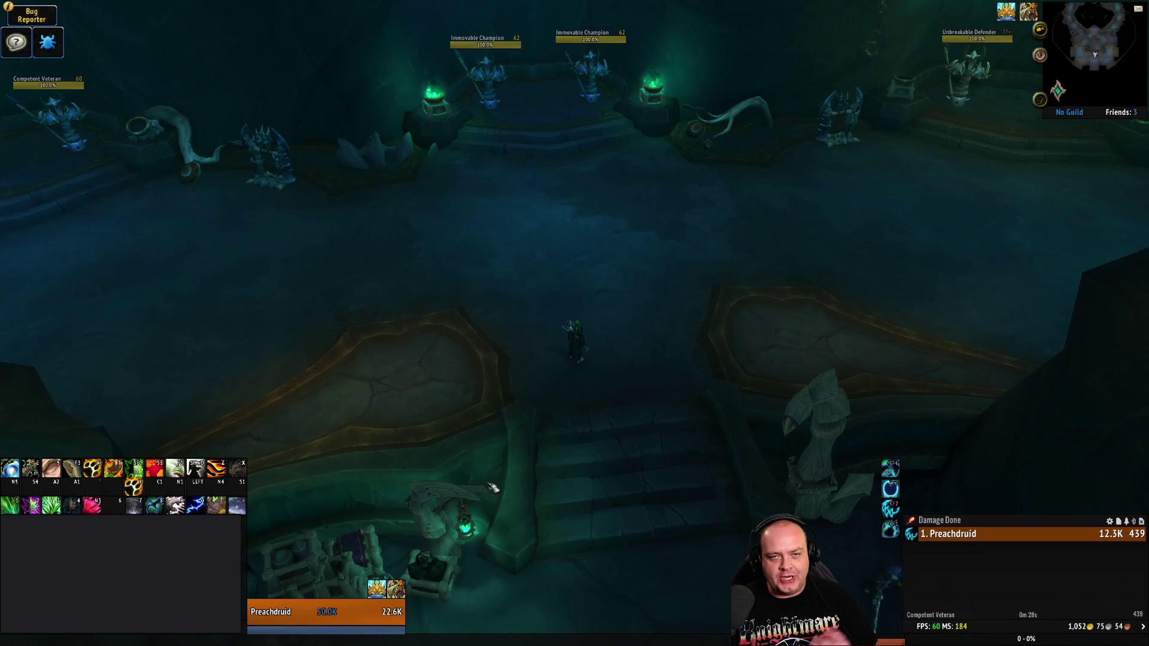
- Activate the Guardian specialization so the interface switches to the SLUI layout
scroll(521, 473, up, 1)
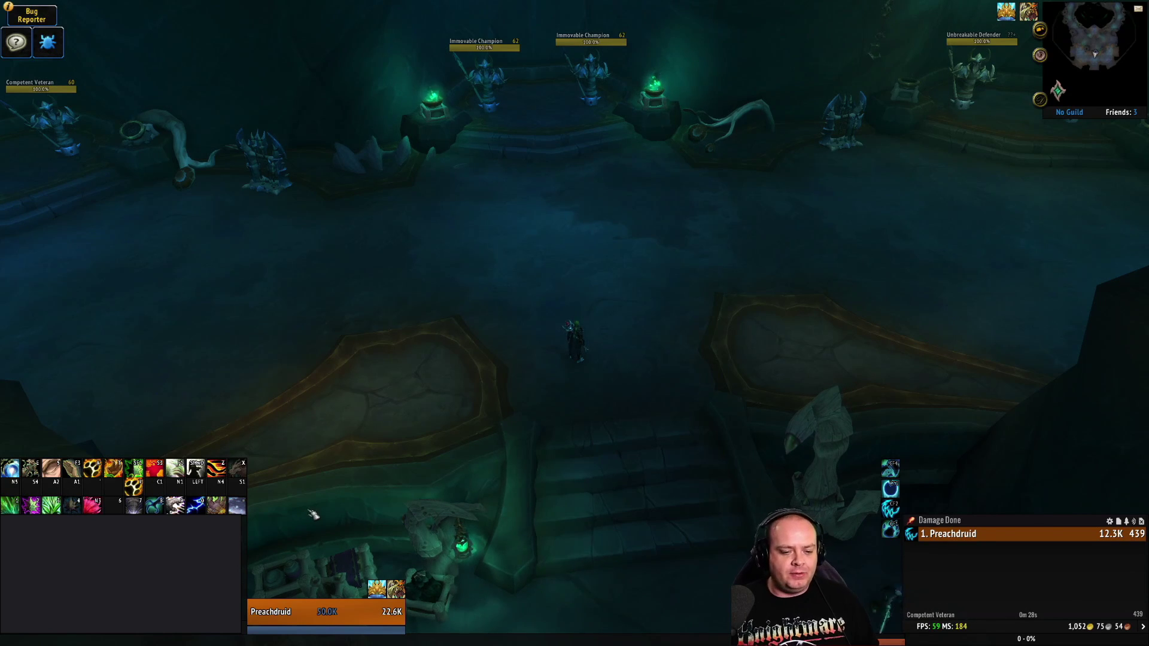
key(n)
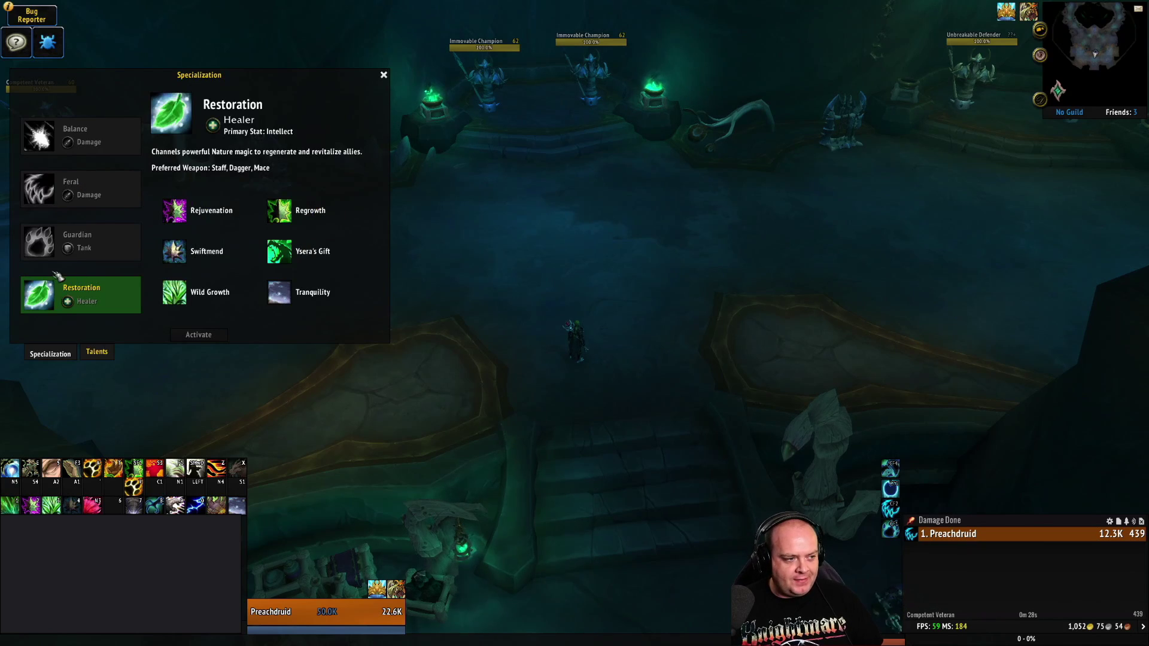
click(81, 242)
click(207, 335)
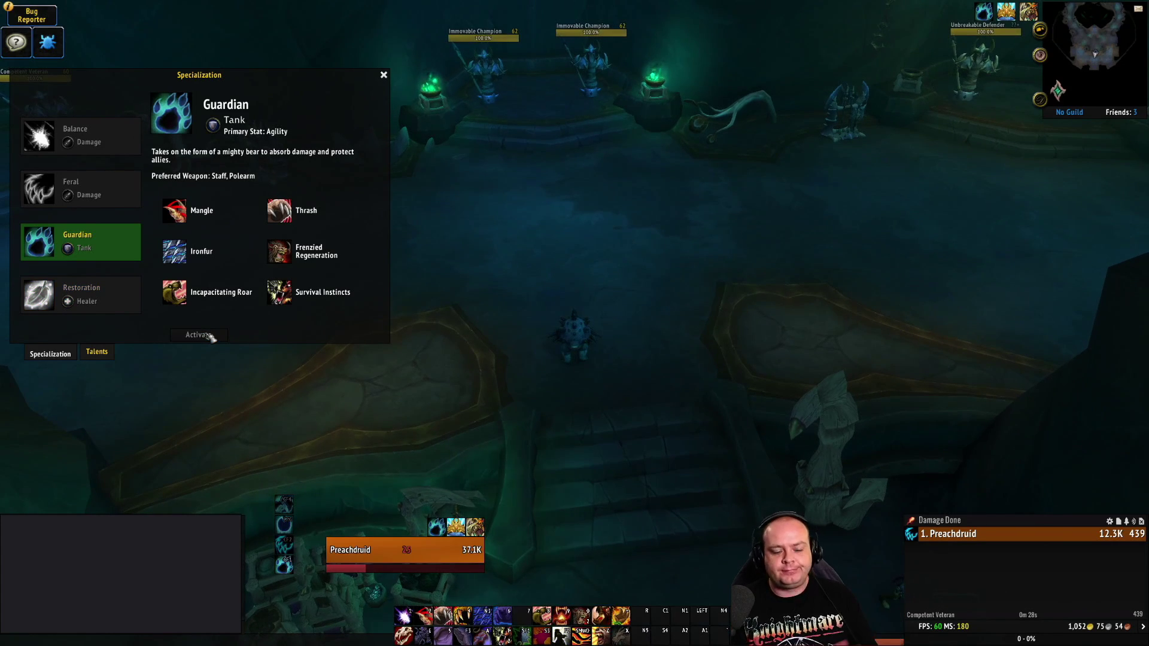
click(386, 72)
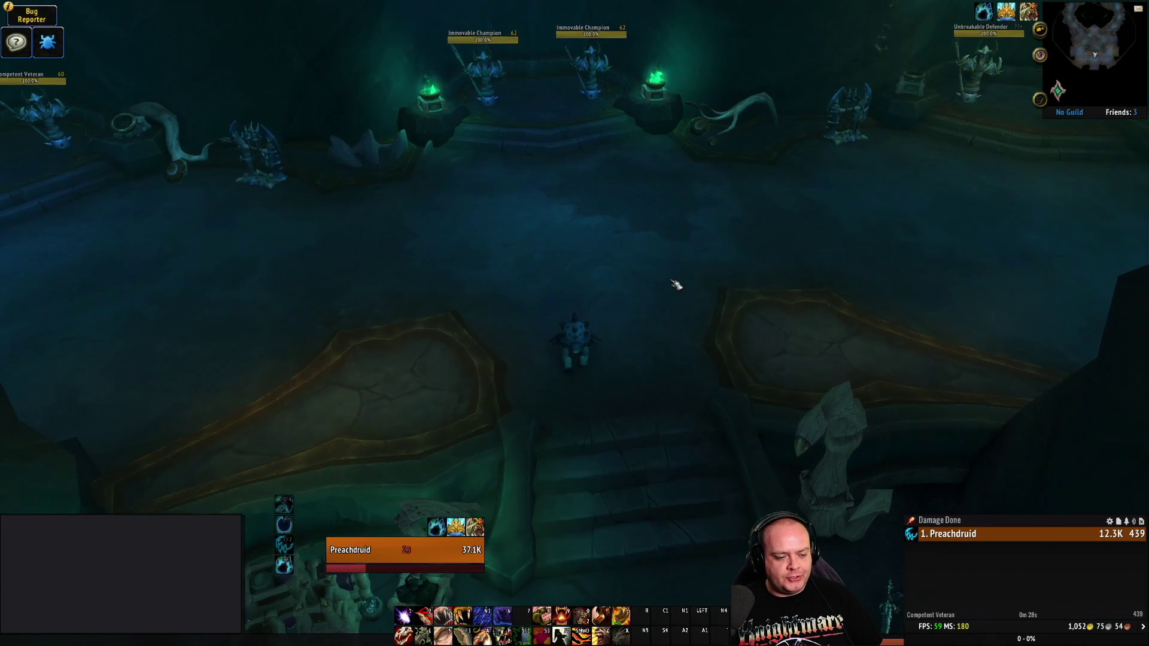